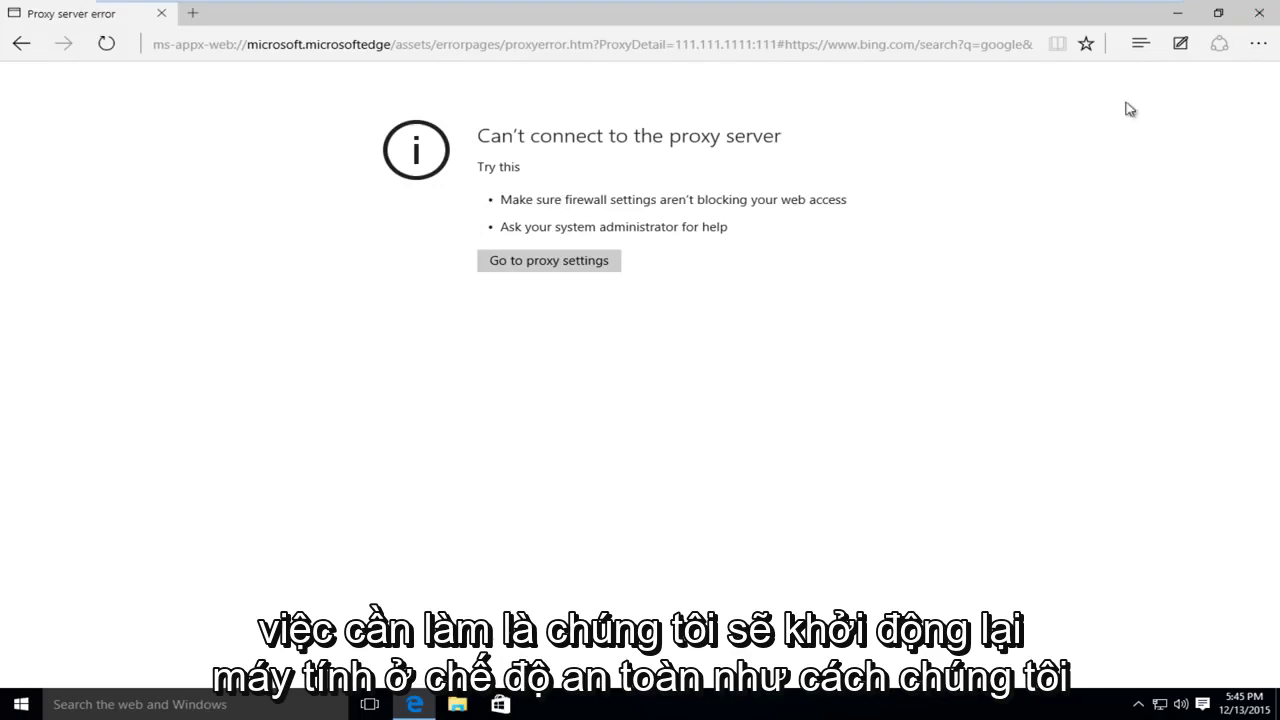
- Close Edge and Shift-restart Windows into the recovery options
click(1257, 13)
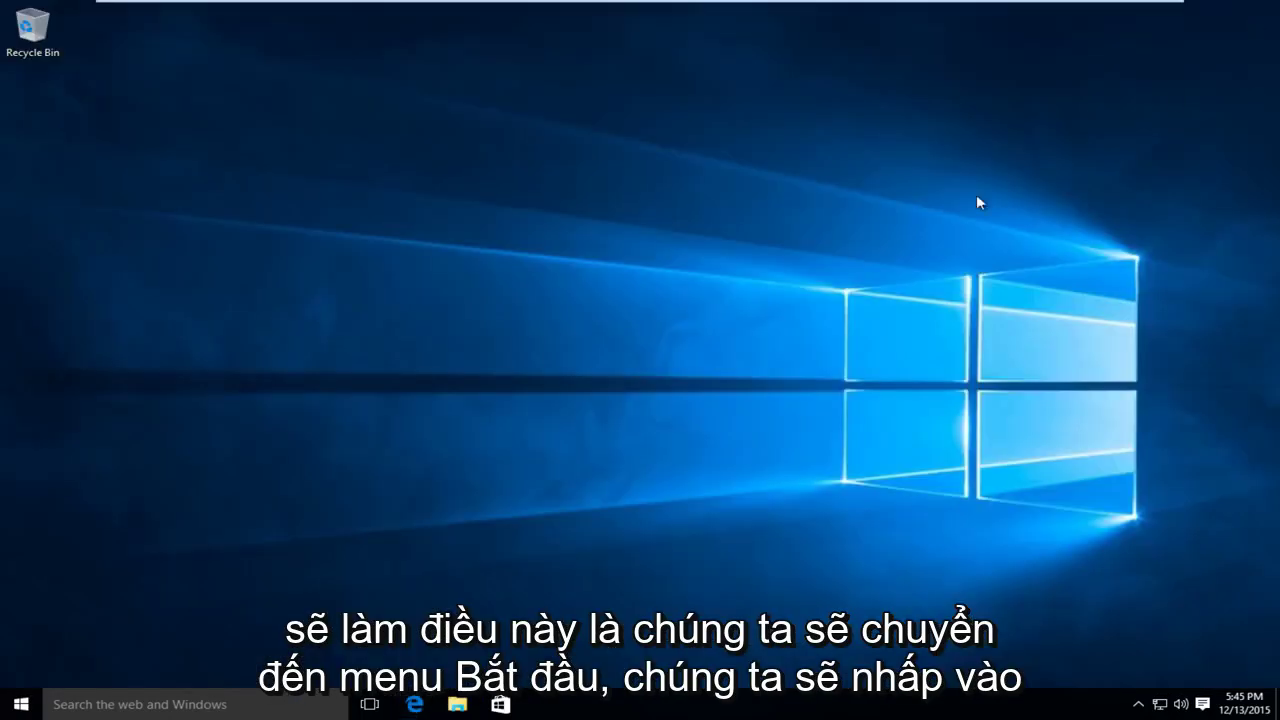
click(10, 708)
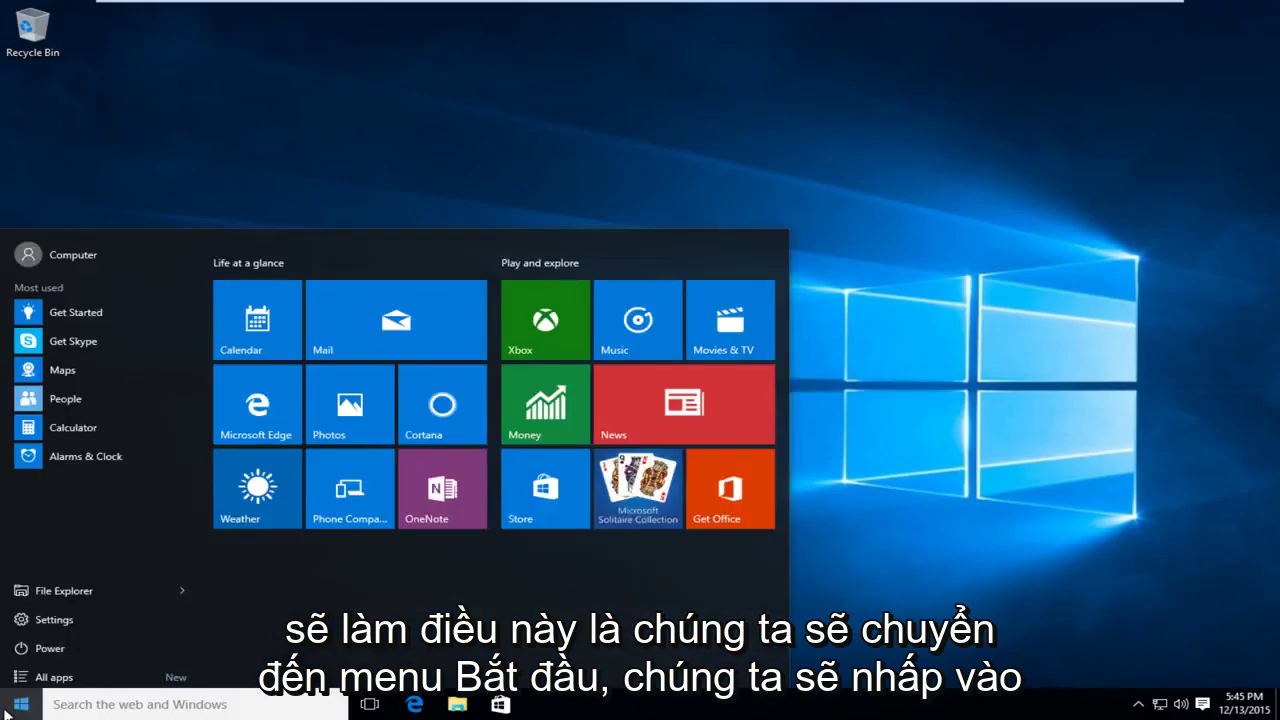
click(49, 645)
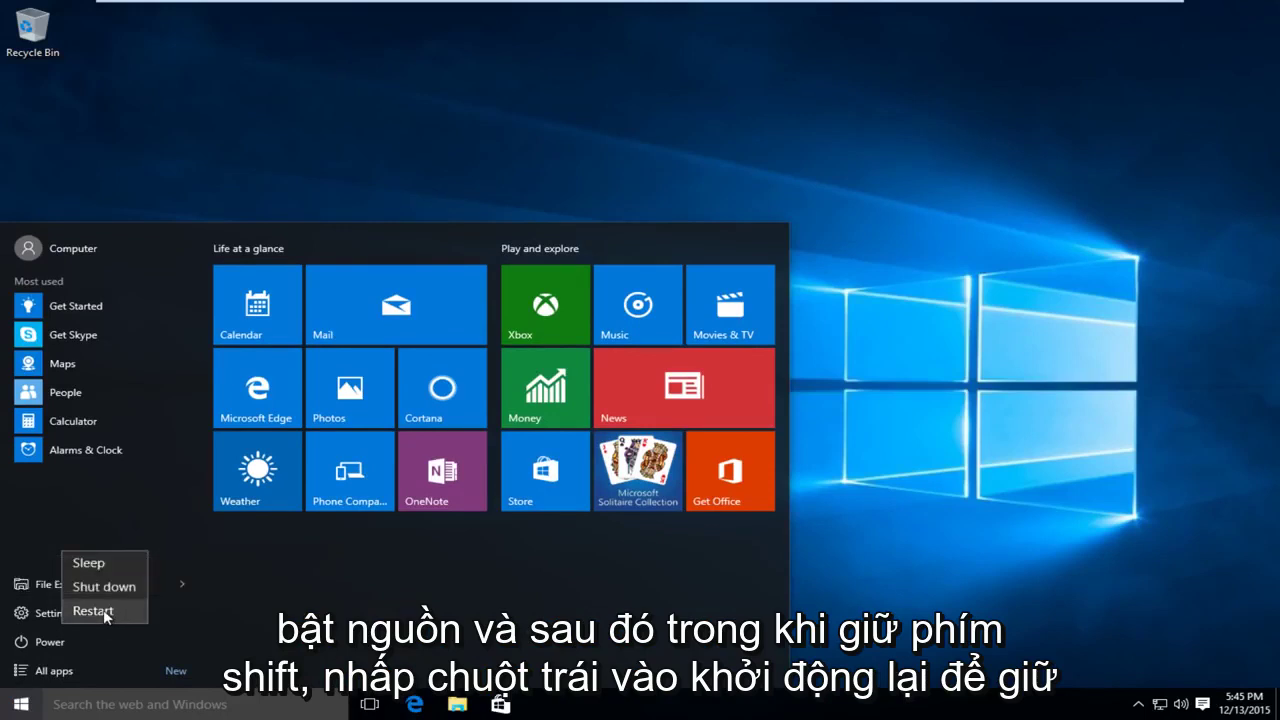
shift+click(104, 611)
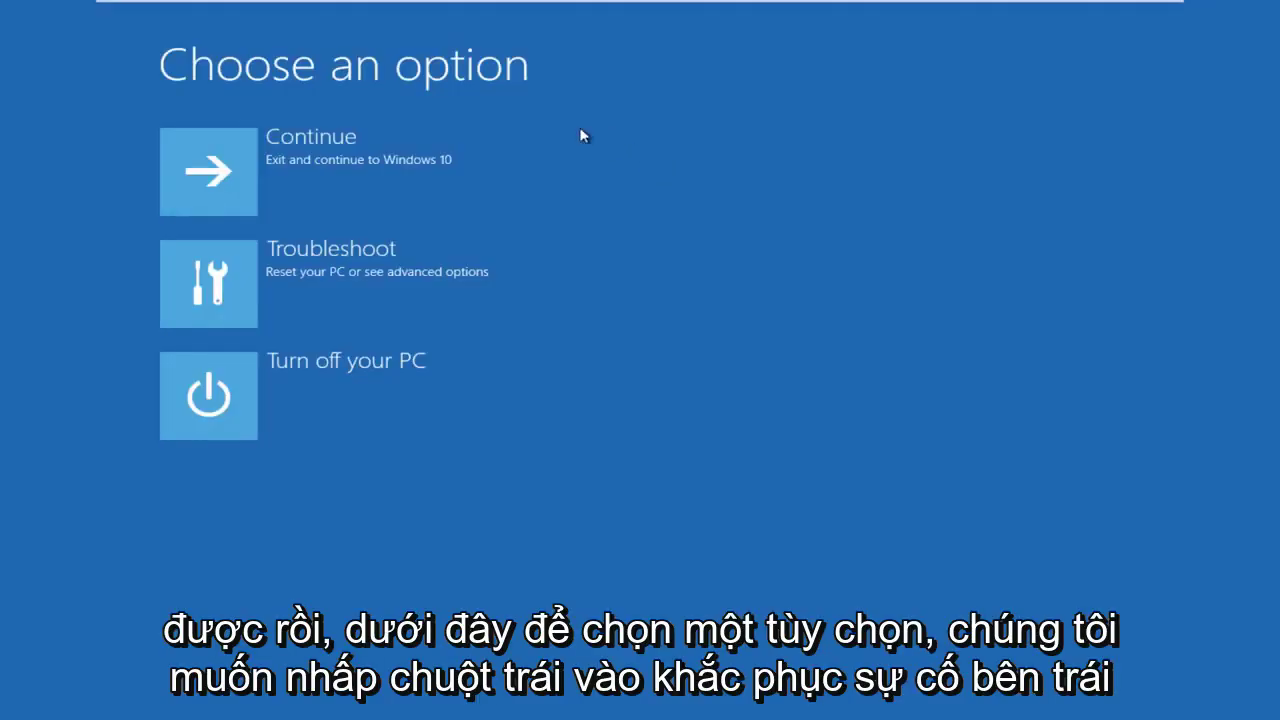
- Go through Troubleshoot > Advanced options > Startup Settings and restart to the boot options list
click(212, 281)
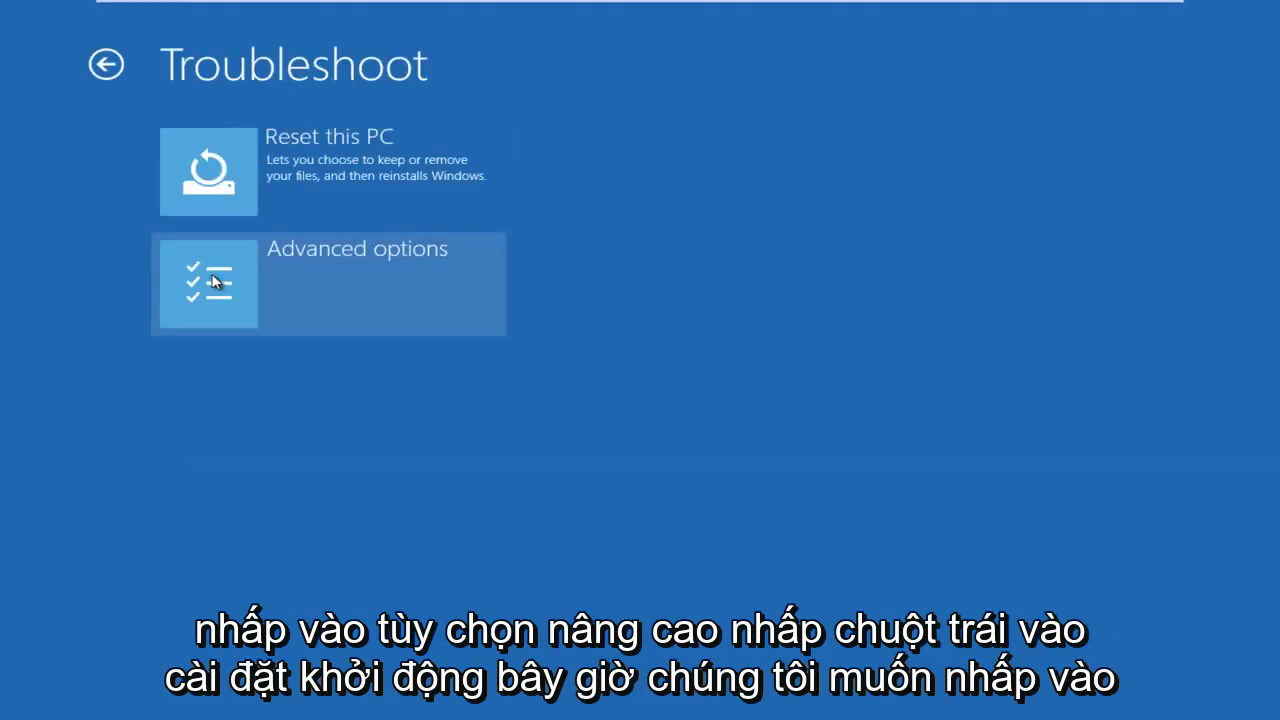
click(212, 281)
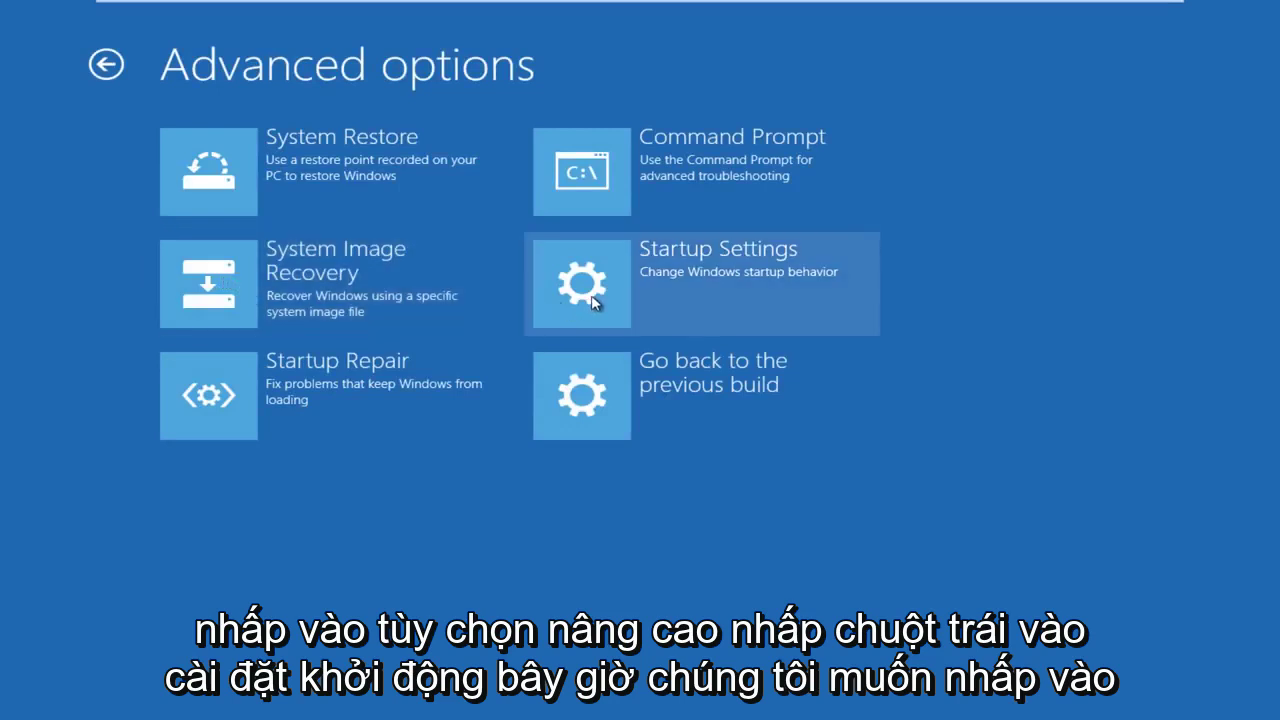
click(596, 300)
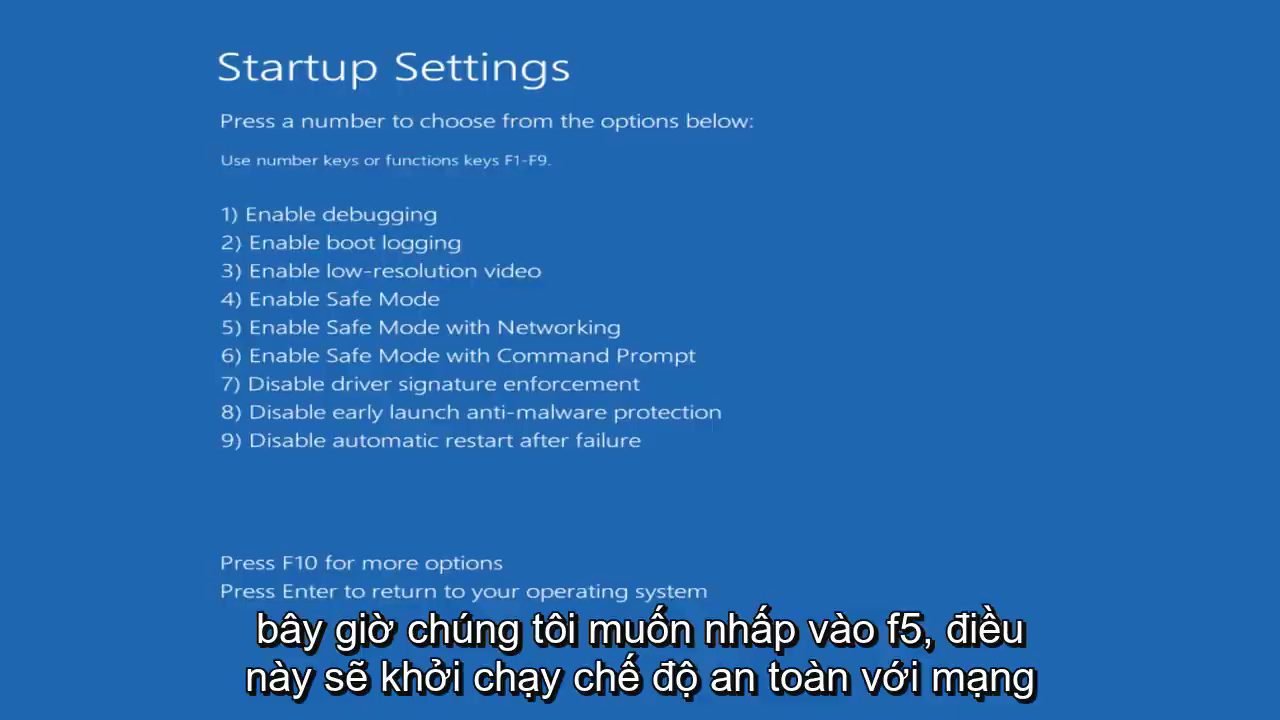
- Boot into Safe Mode with Networking (F5) and sign in with the account password
key(F5)
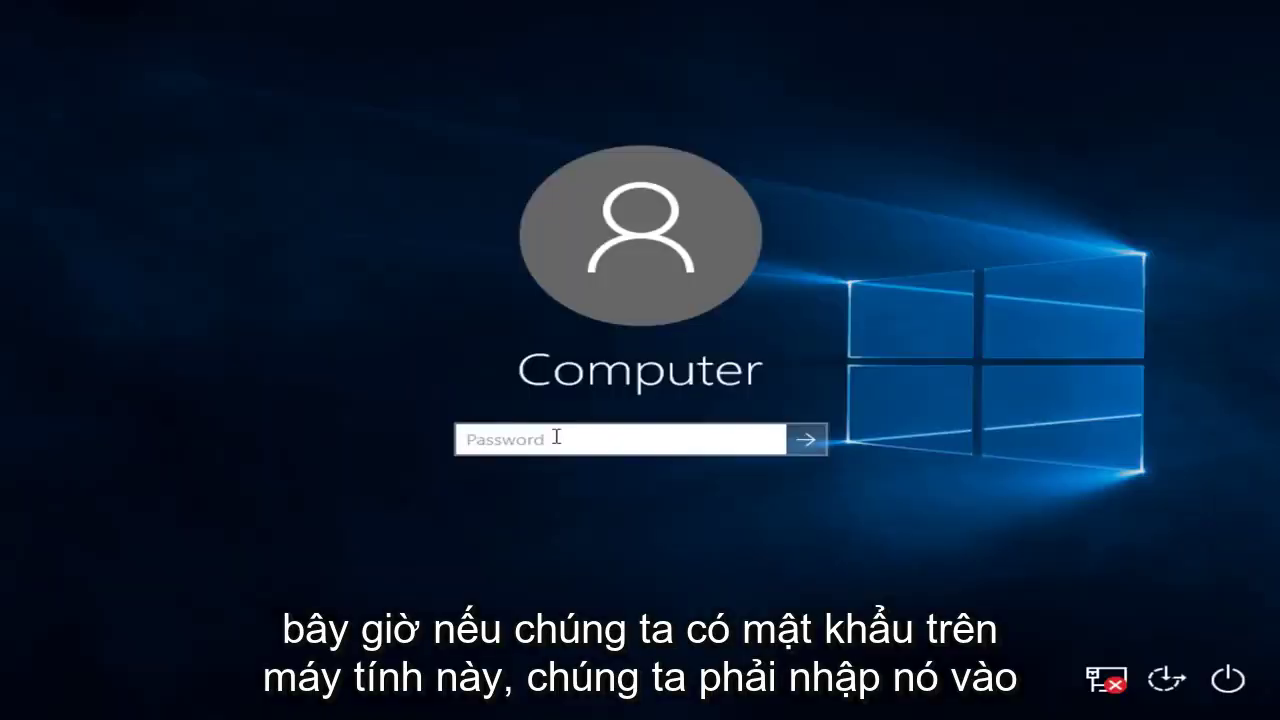
text(****)
key(Return)
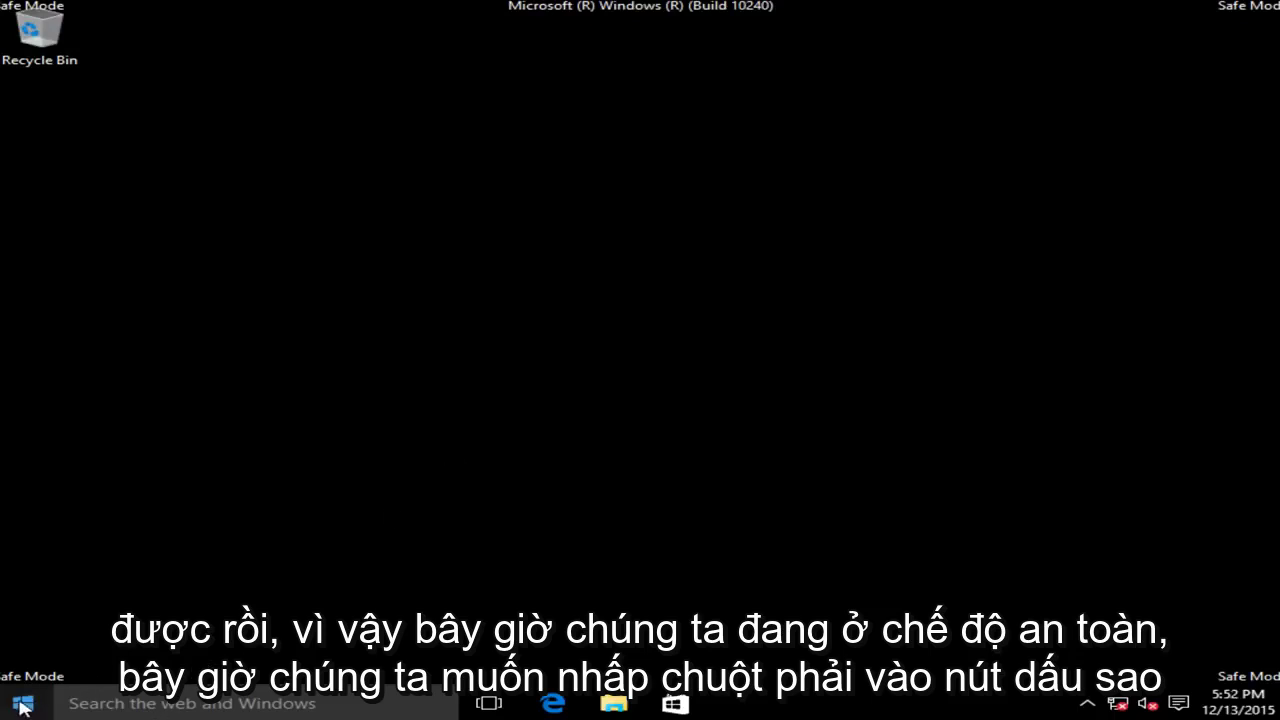
- Launch Registry Editor by running regedit from the Start right-click menu
right_click(15, 704)
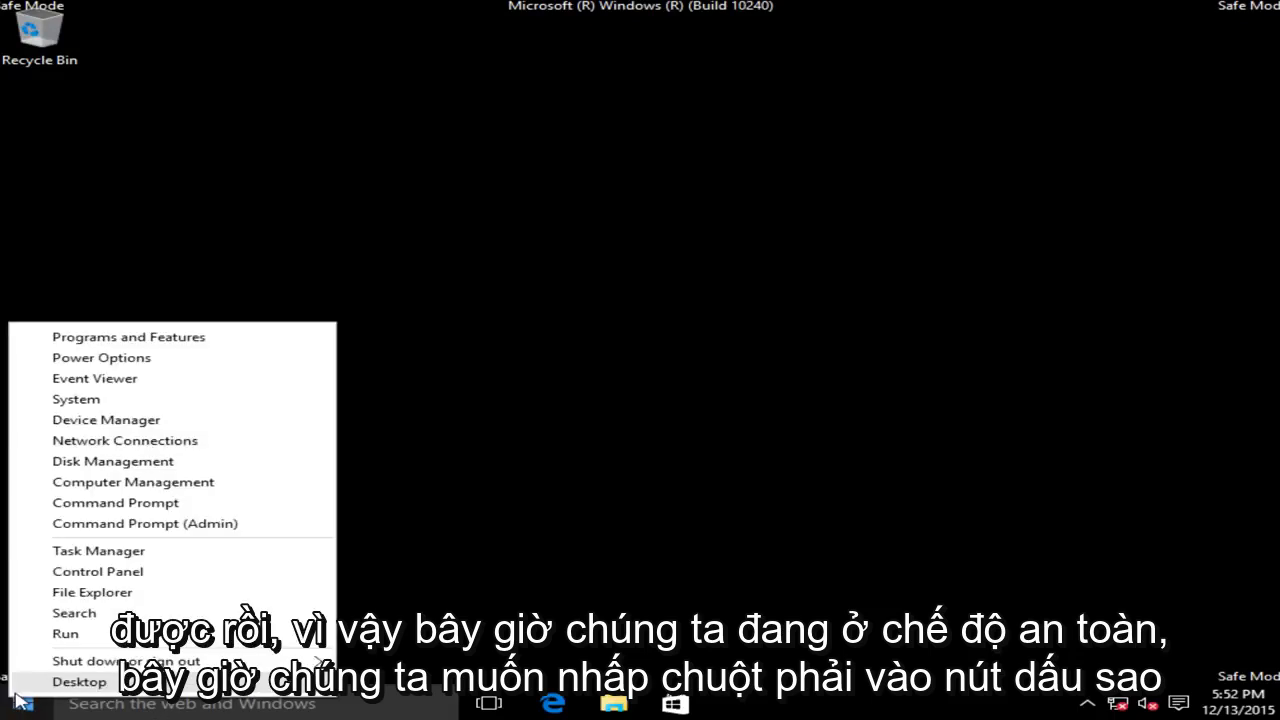
click(66, 634)
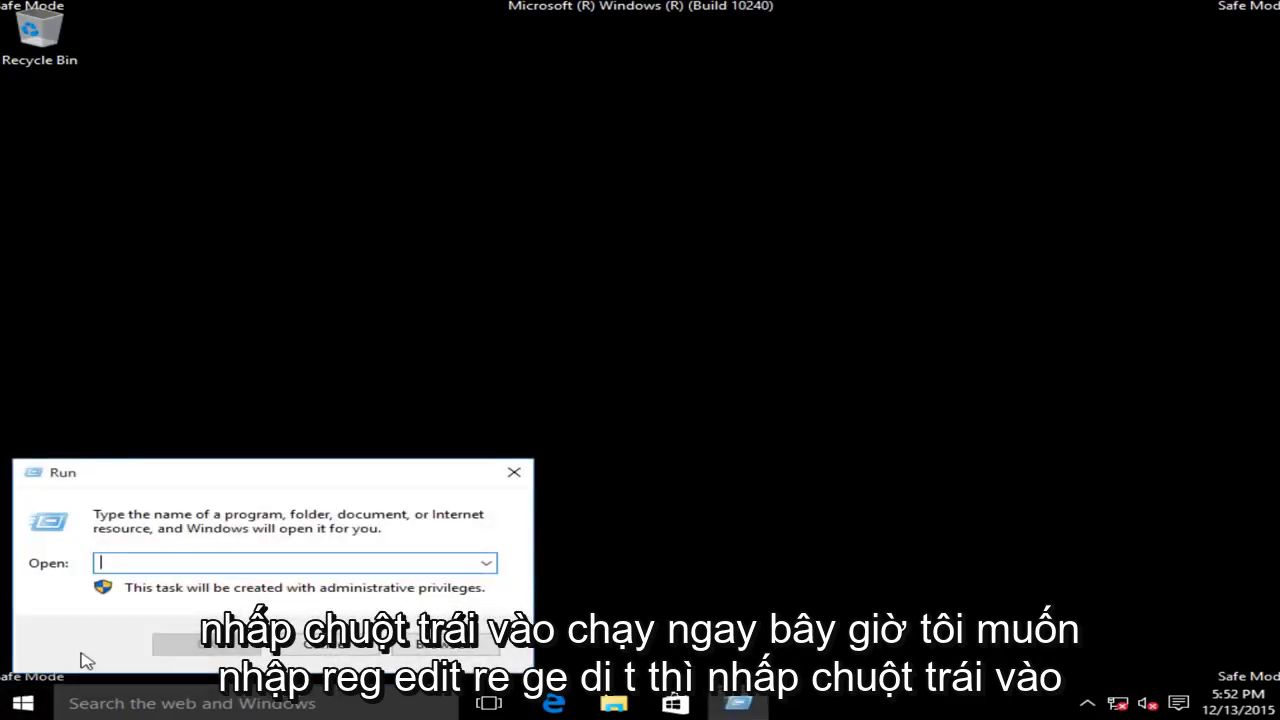
text(regedit)
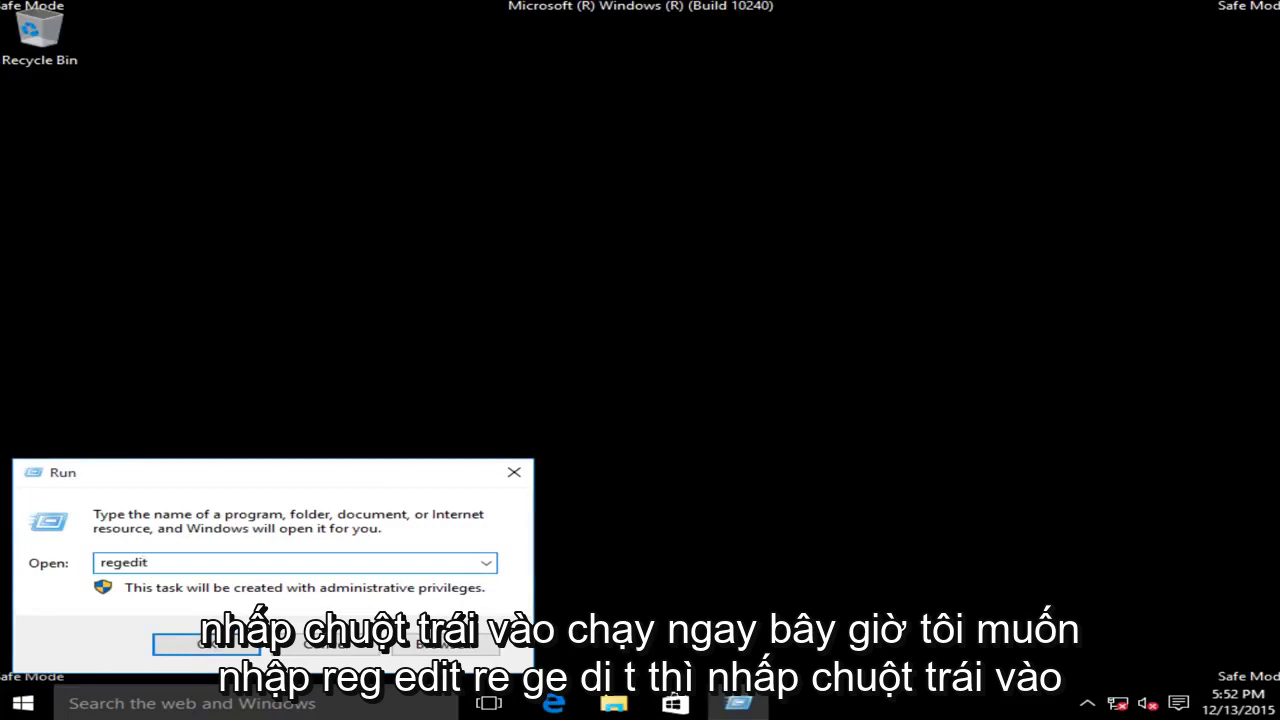
click(233, 645)
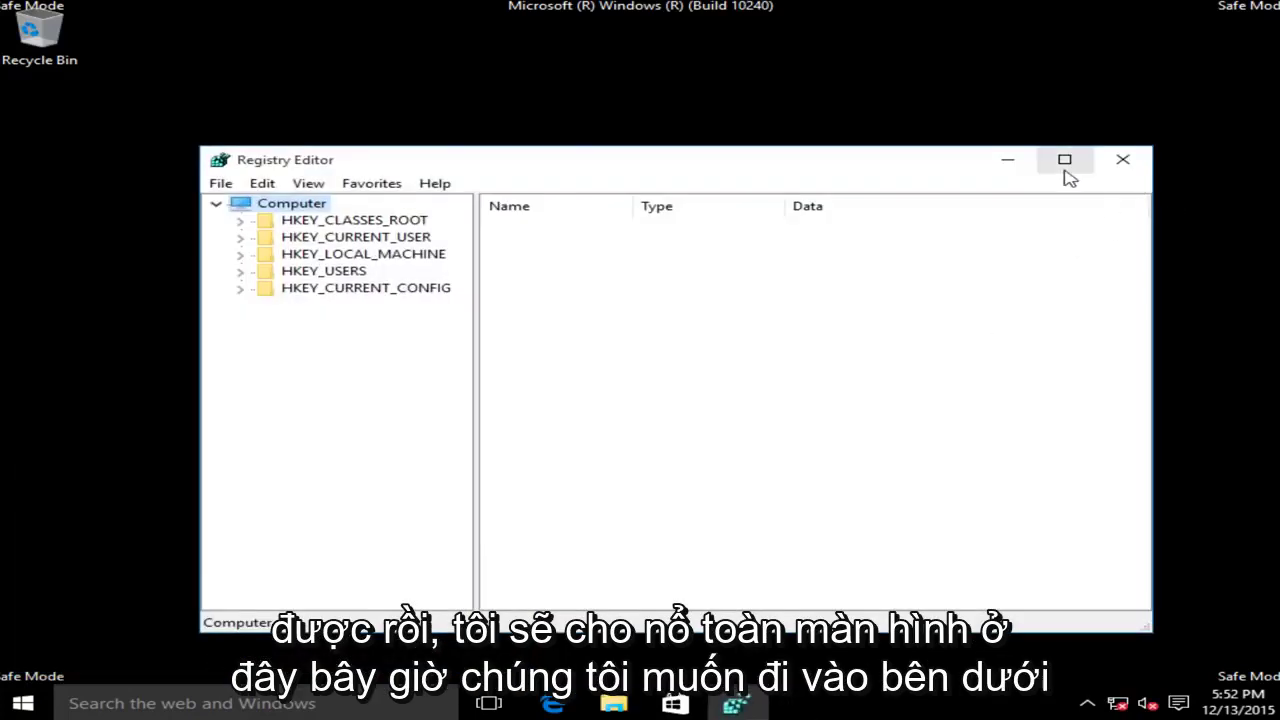
- Maximize Registry Editor and expand HKEY_CURRENT_USER\Software\Microsoft
click(1064, 163)
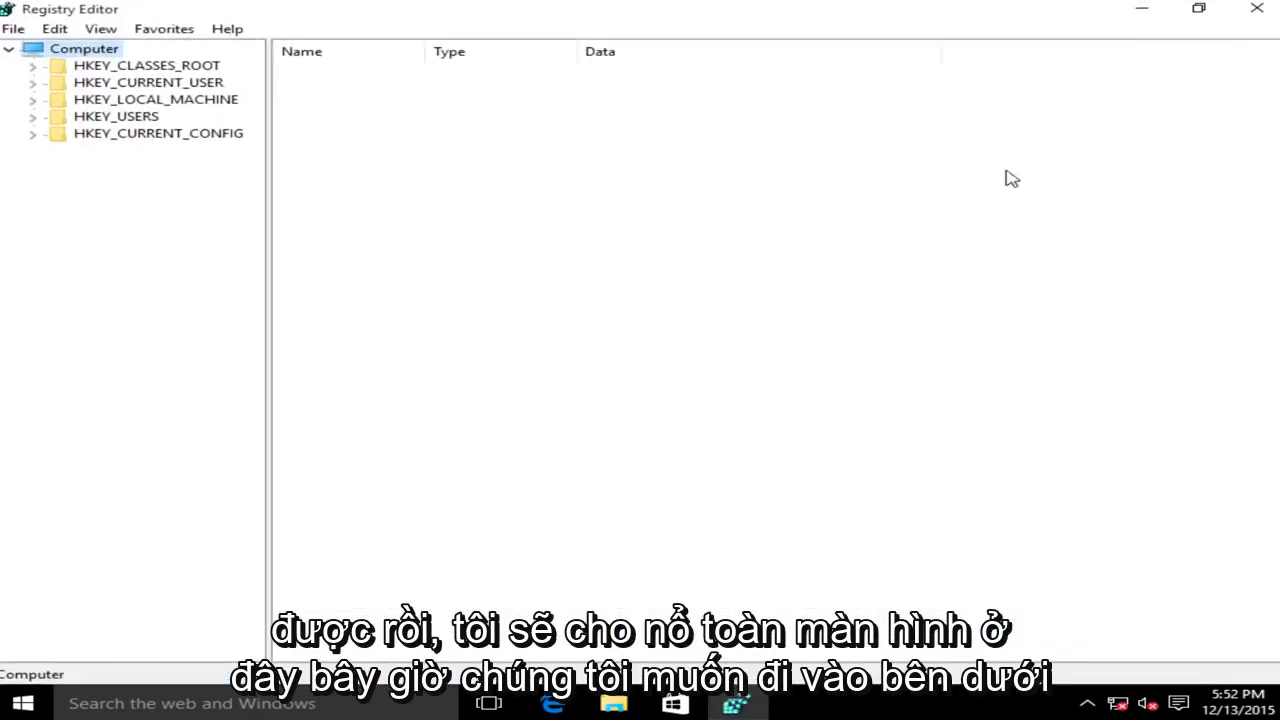
click(72, 85)
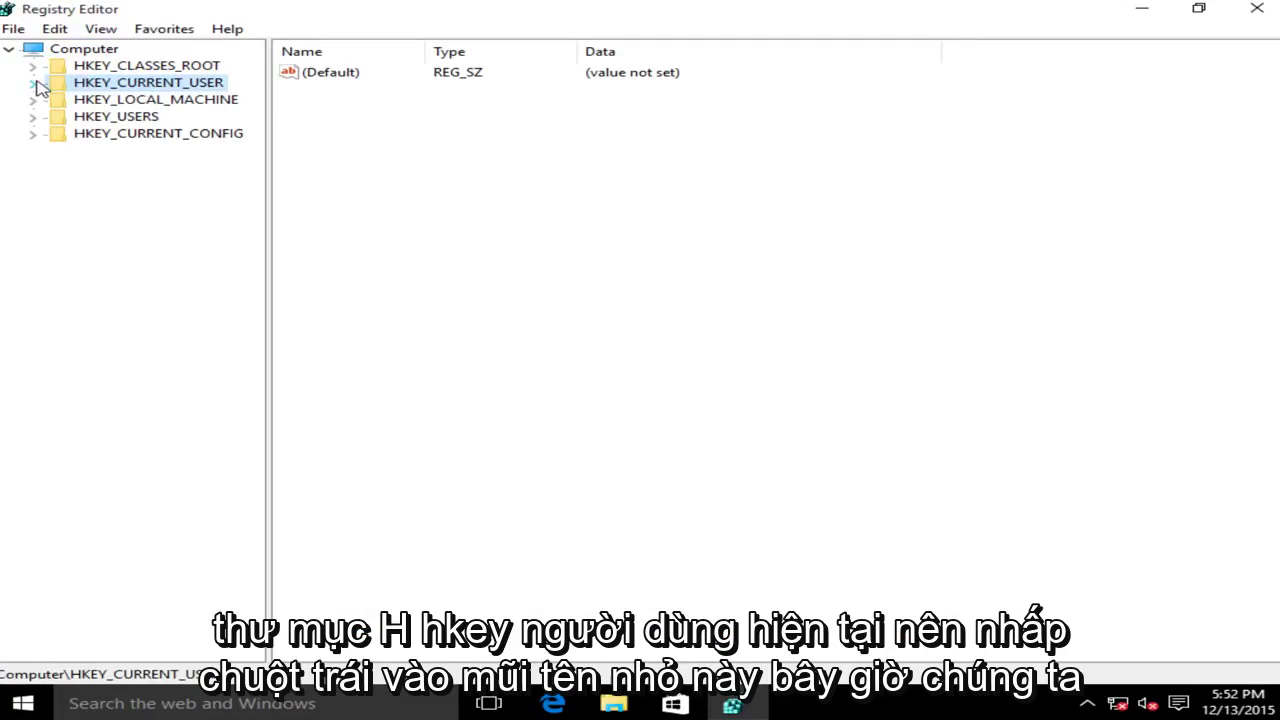
click(34, 85)
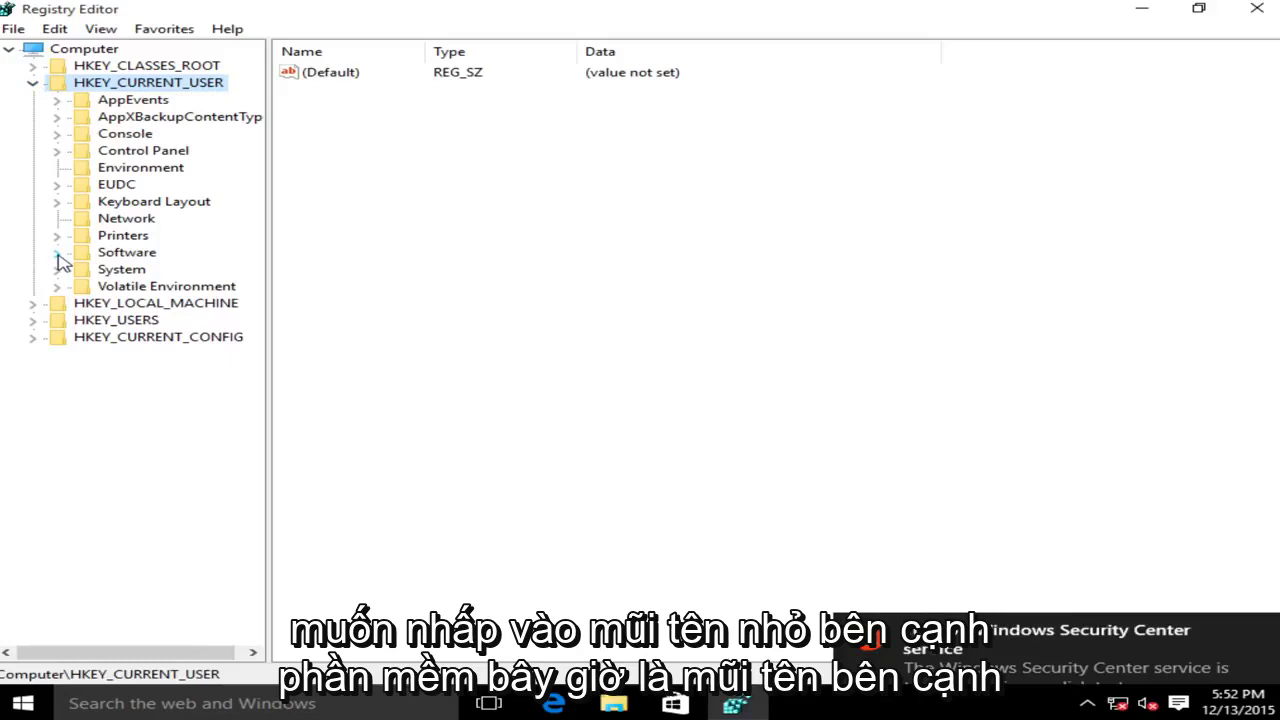
click(57, 253)
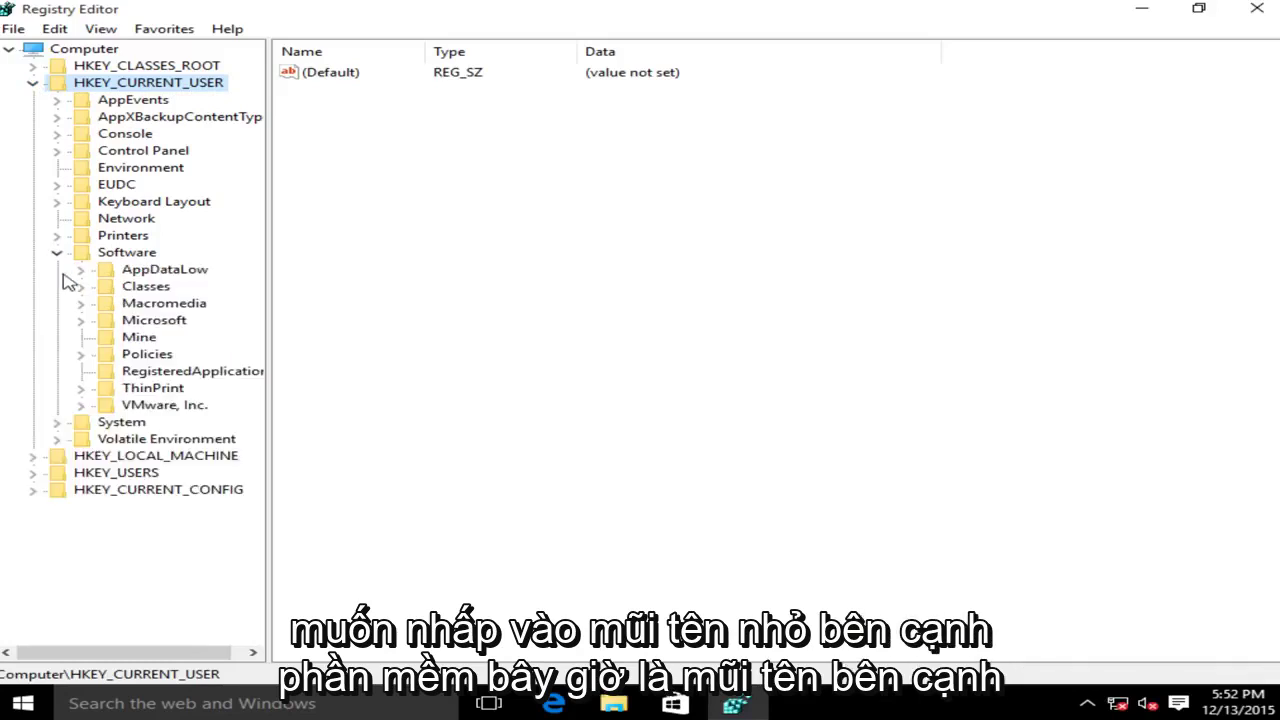
click(81, 321)
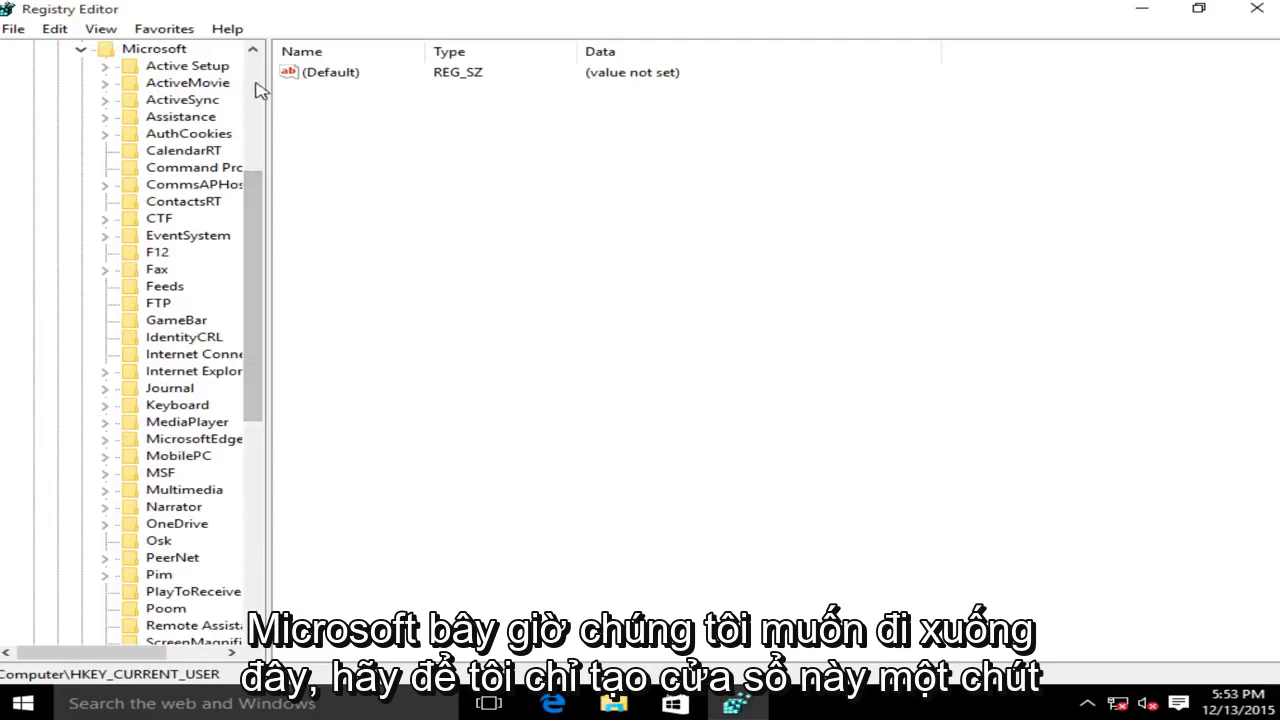
- Widen the key tree and open Windows\CurrentVersion\Internet Settings to show its values
drag(268, 79, 368, 76)
drag(340, 255, 354, 421)
click(158, 488)
click(105, 490)
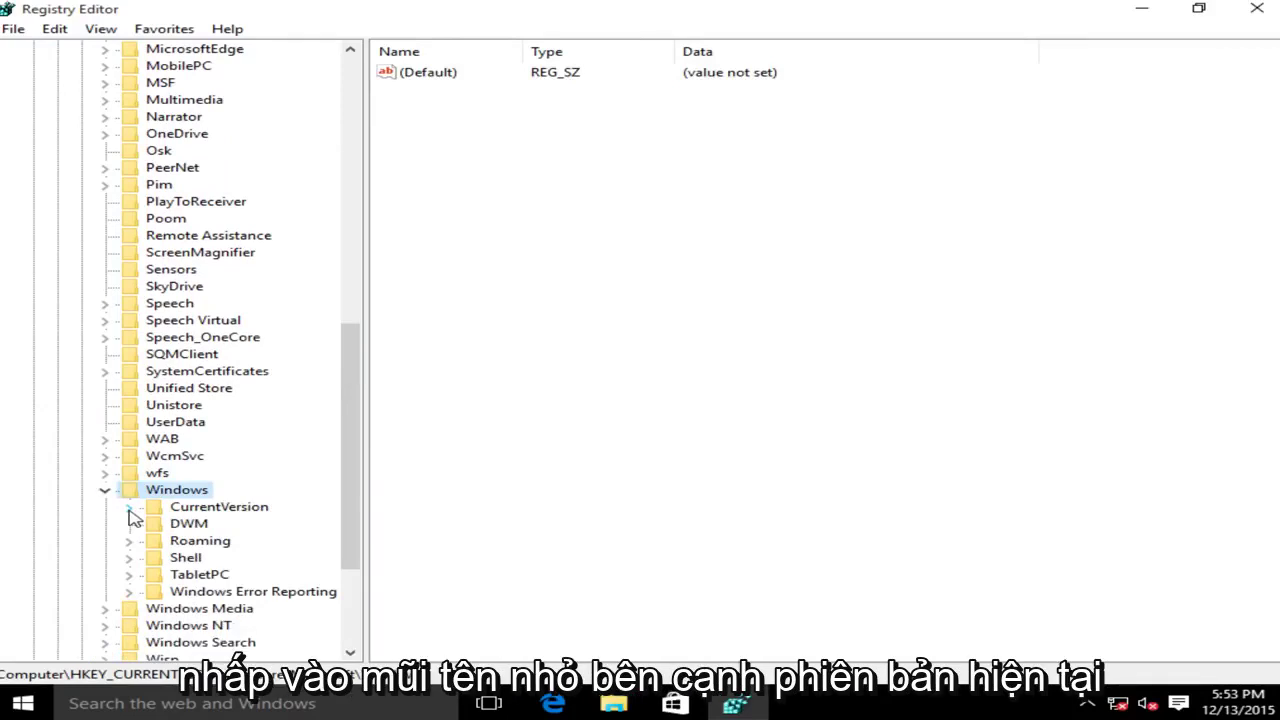
click(129, 507)
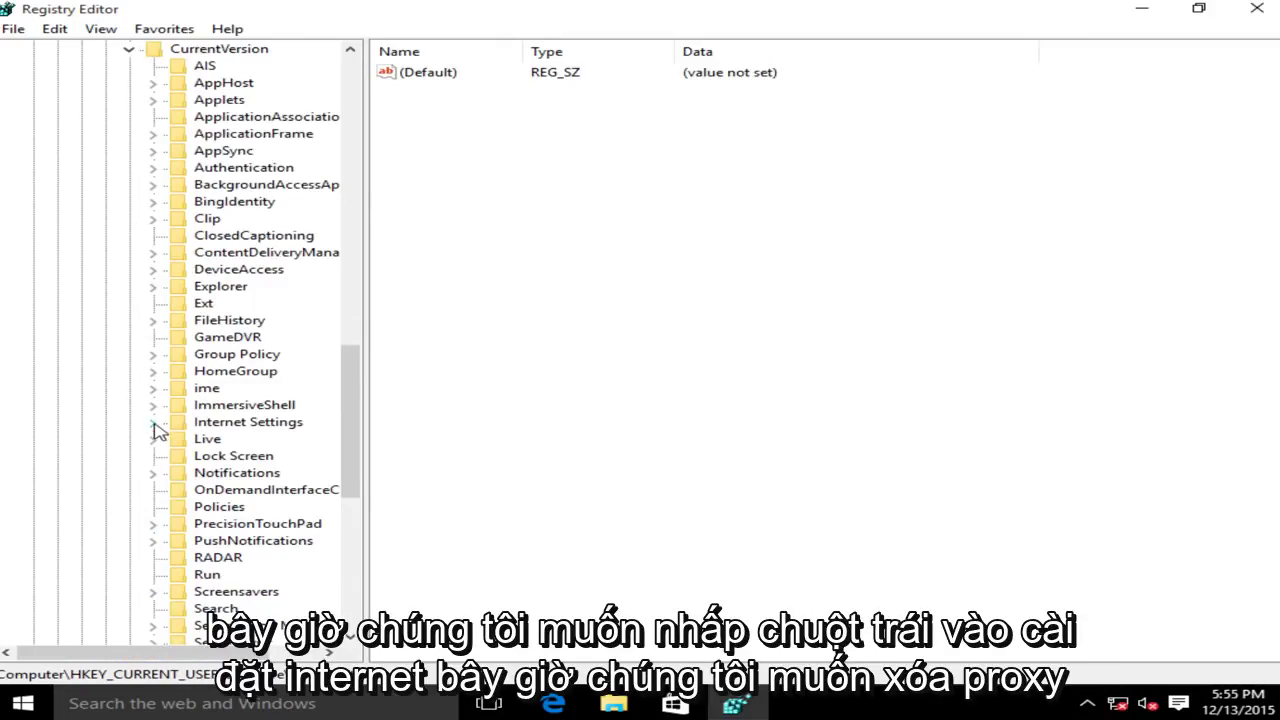
click(222, 424)
- Delete the ProxyEnable value from Internet Settings, confirming the deletion
click(414, 203)
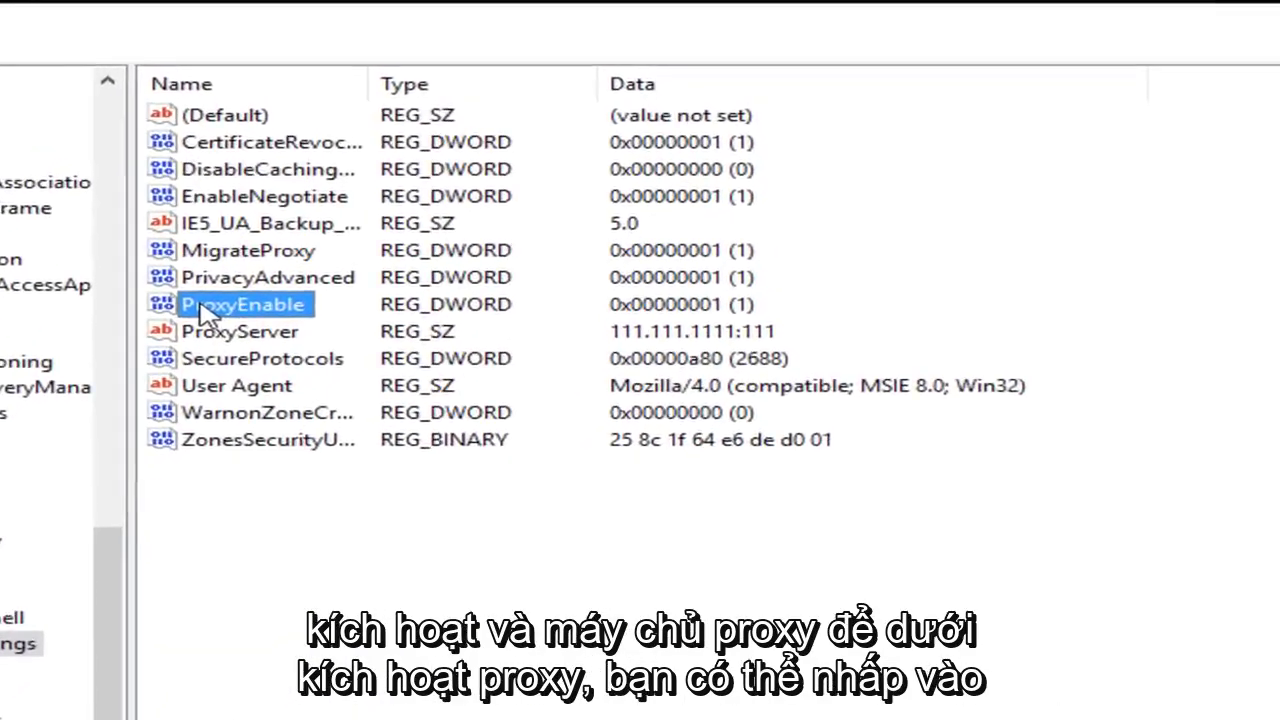
click(152, 362)
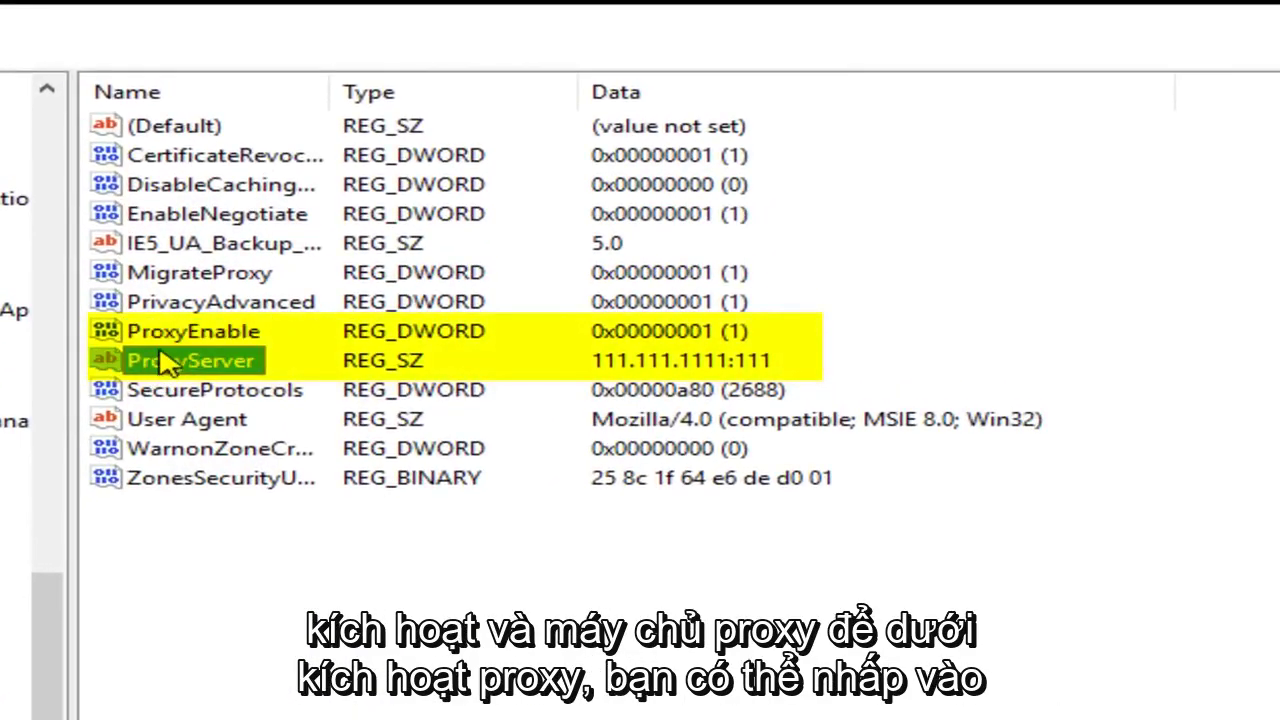
click(162, 342)
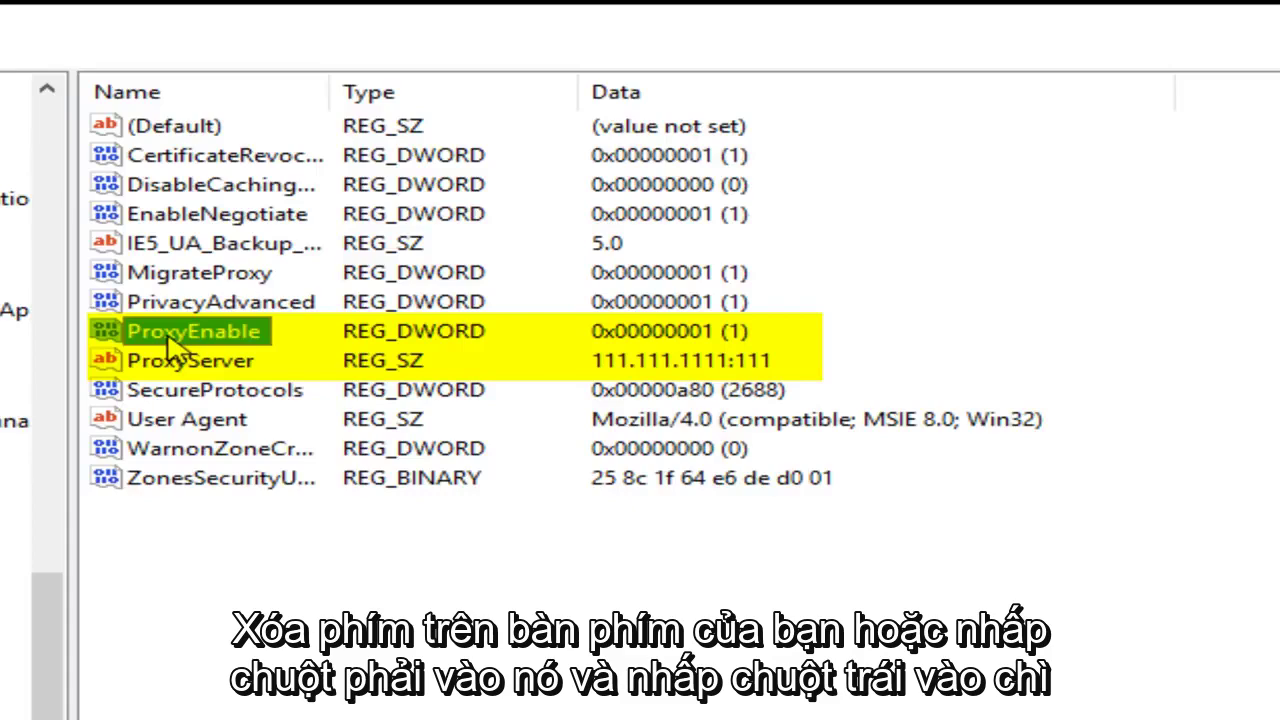
right_click(170, 342)
click(258, 437)
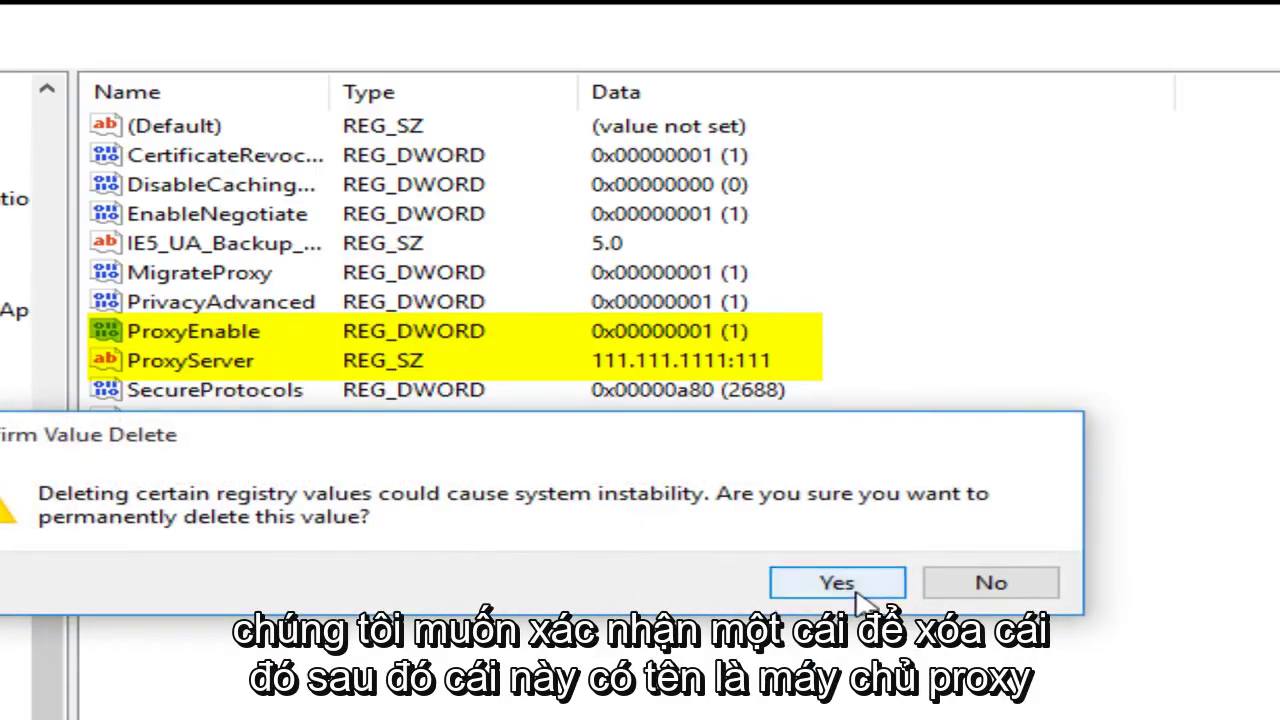
click(838, 583)
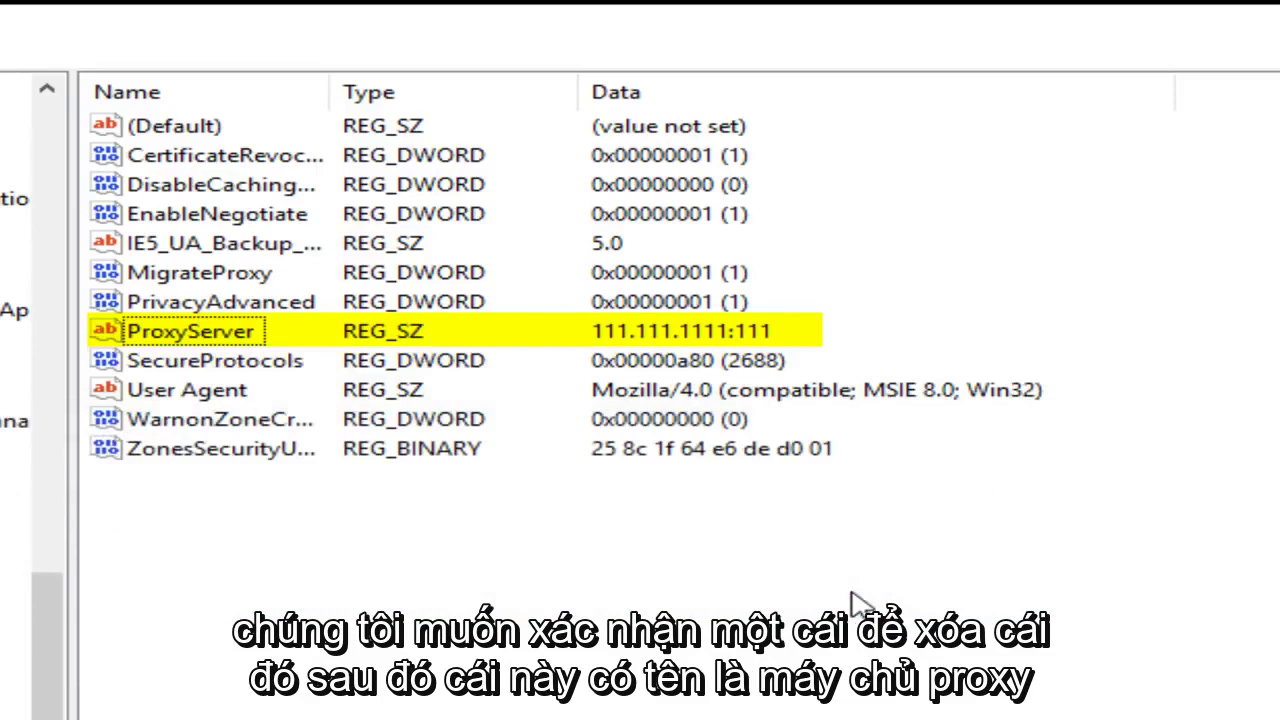
- Delete the ProxyServer value, confirming the deletion
click(183, 340)
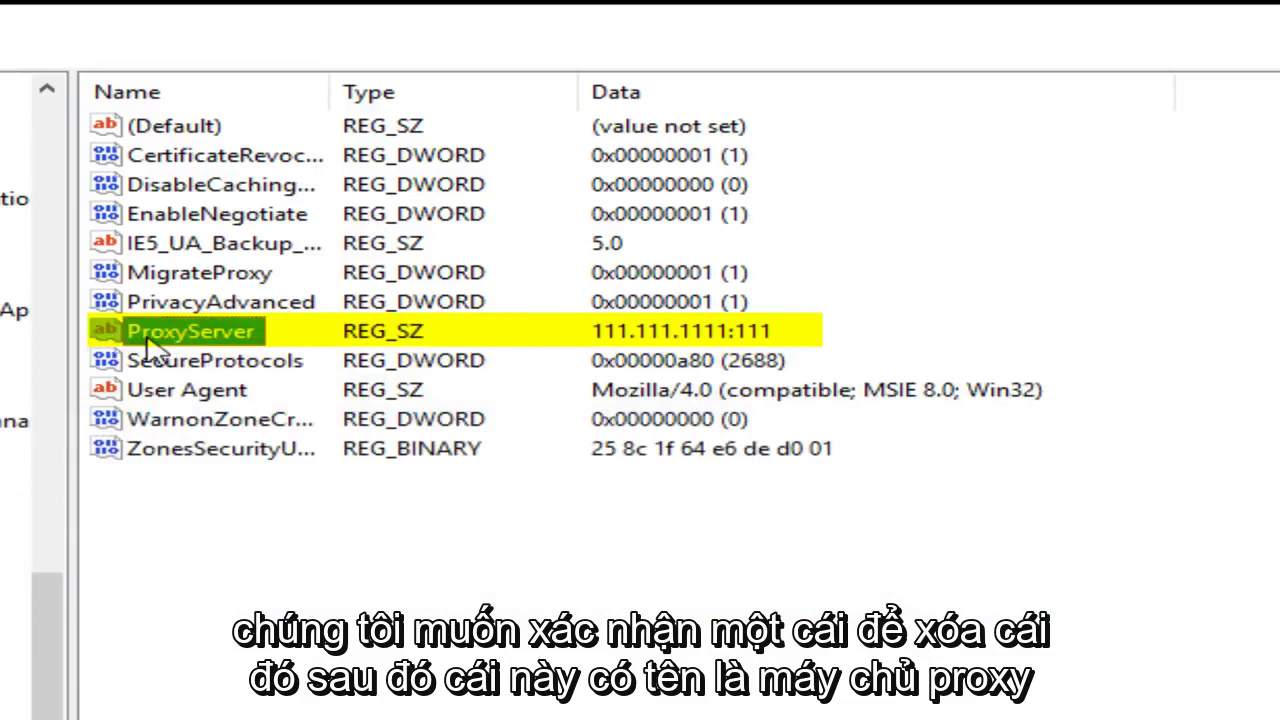
right_click(203, 340)
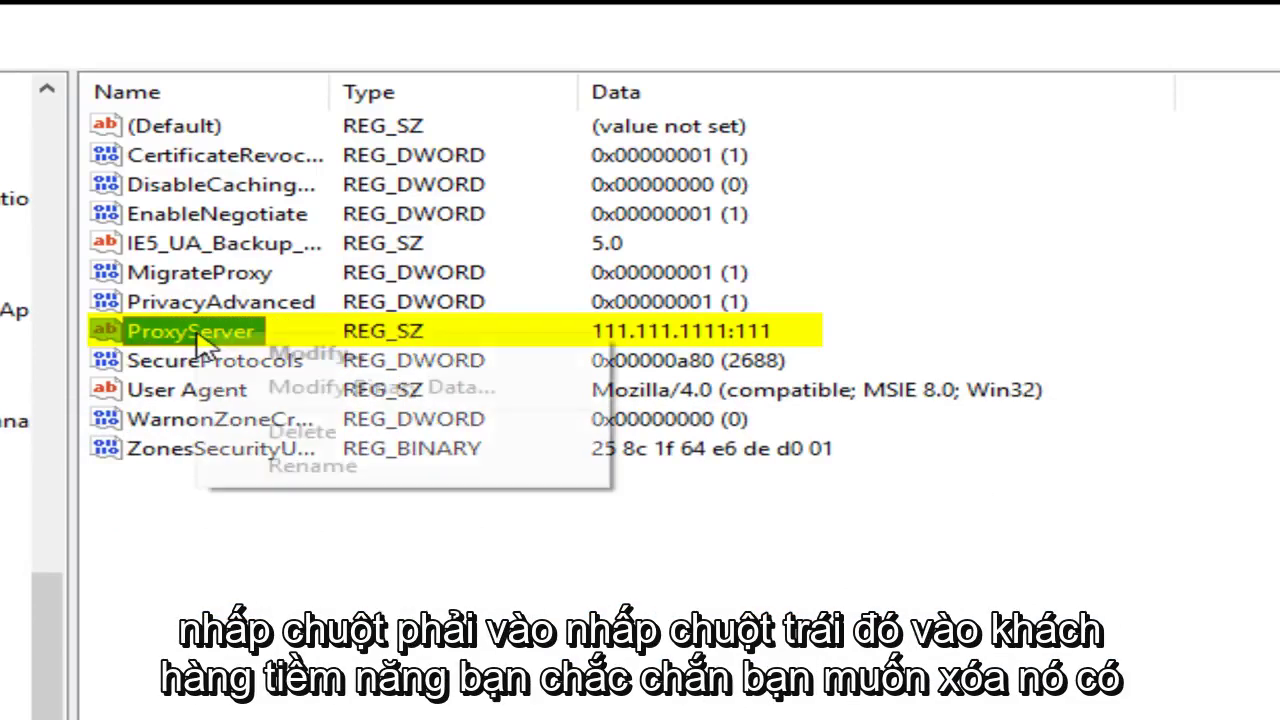
click(302, 436)
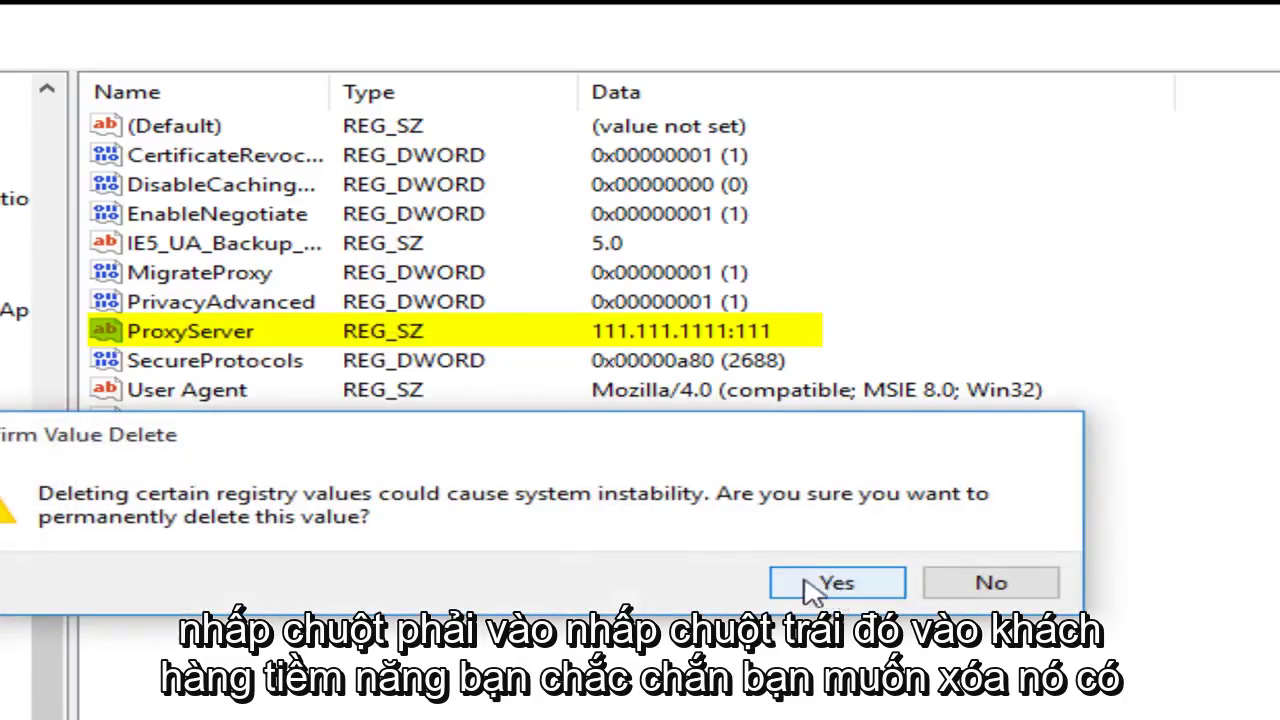
click(838, 584)
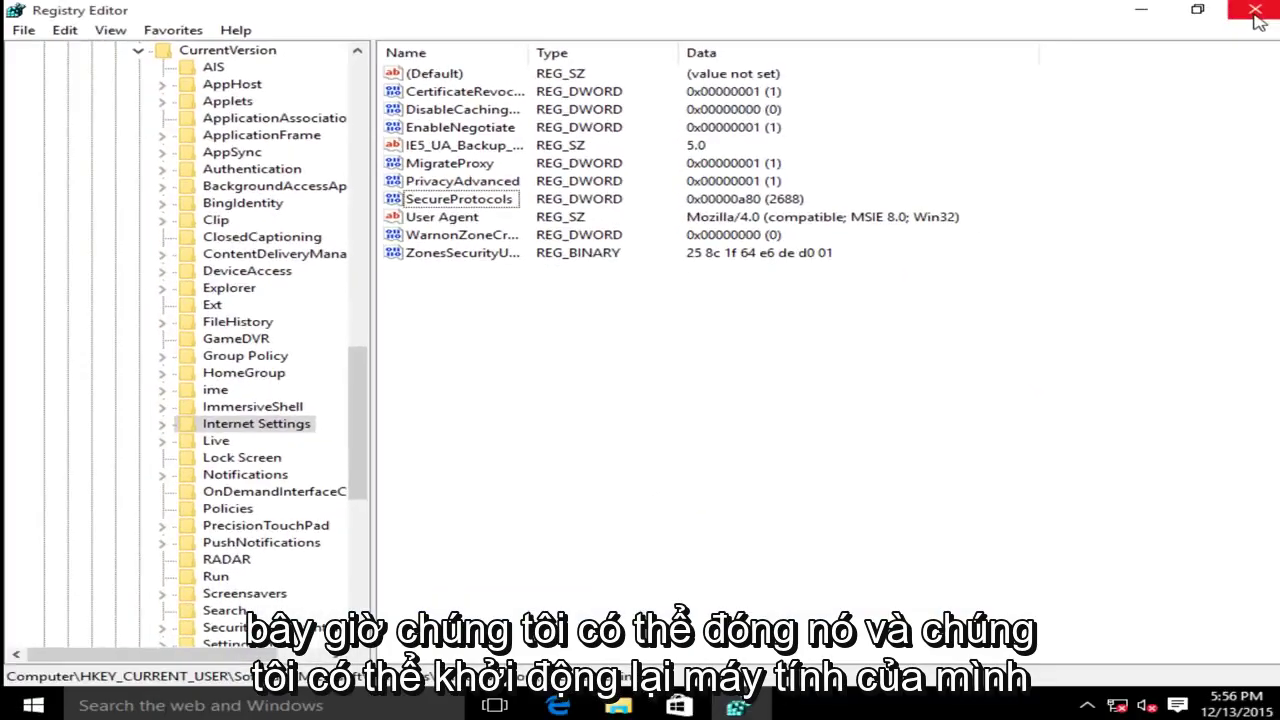
- Close Registry Editor and restart Windows normally from the Start right-click menu
click(1256, 16)
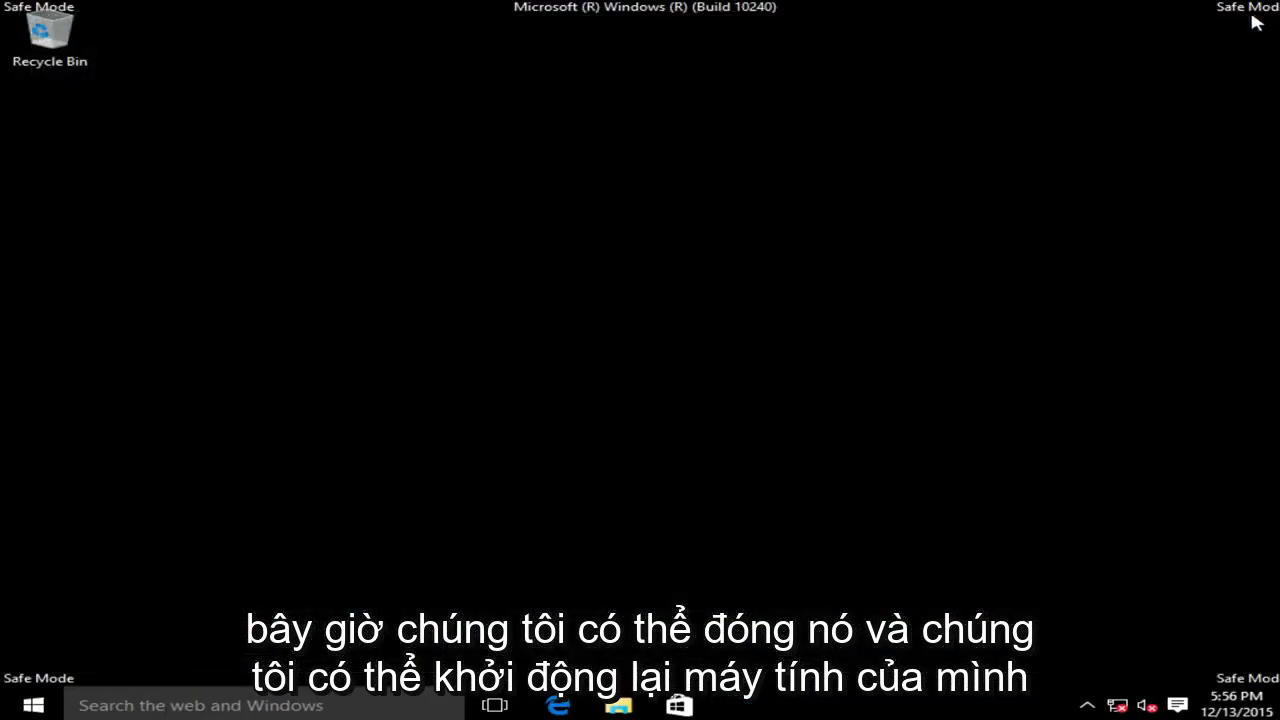
right_click(57, 706)
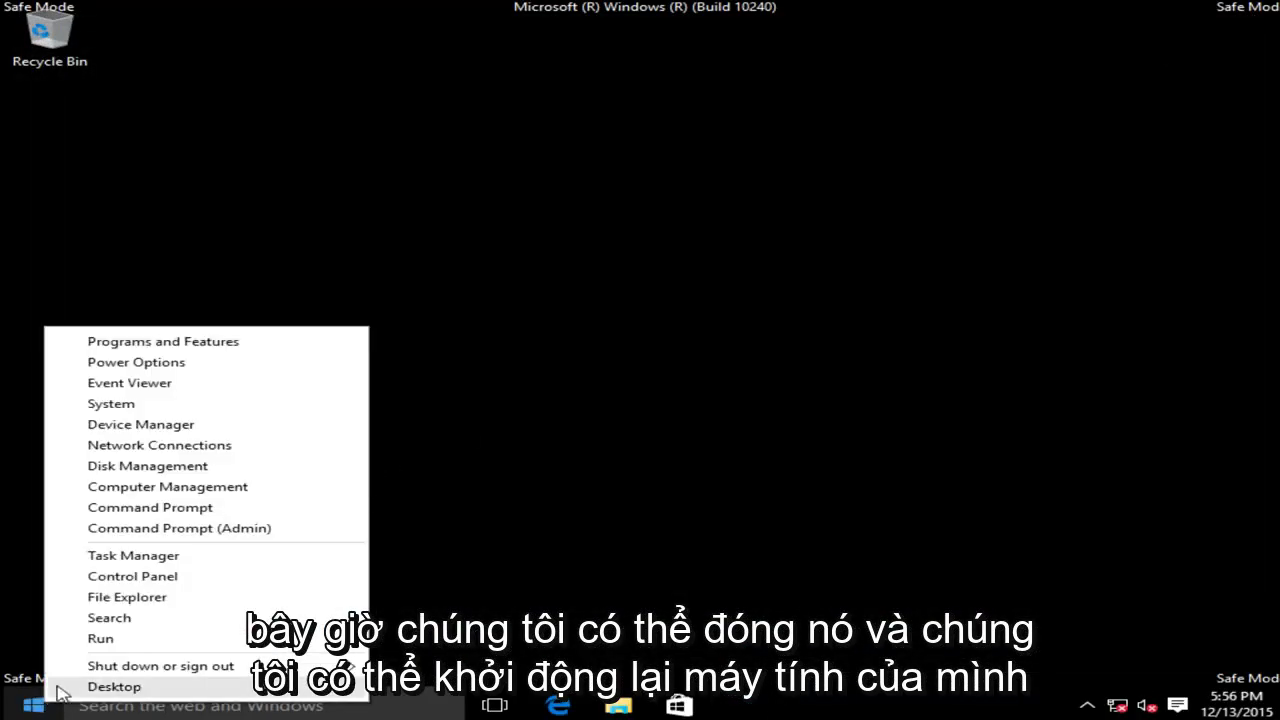
mouse_move(118, 668)
click(428, 707)
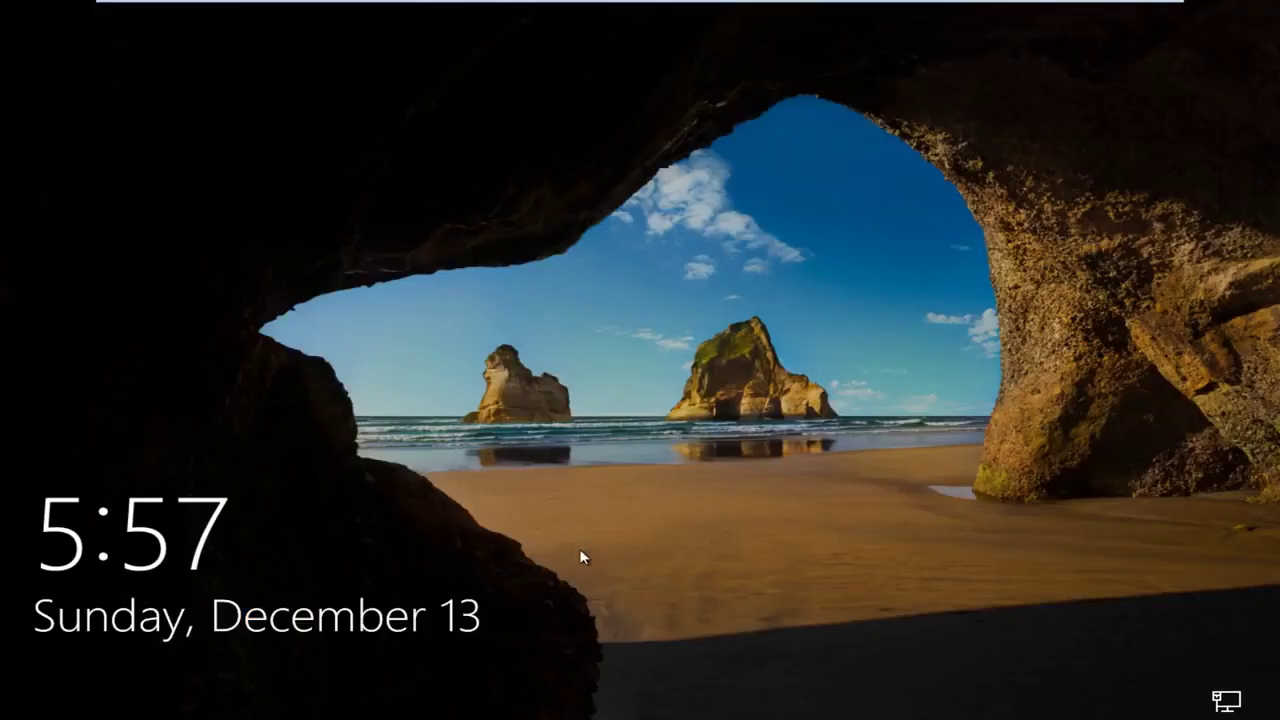
- Dismiss the lock screen and sign in with the account password
drag(580, 557, 639, 670)
click(639, 670)
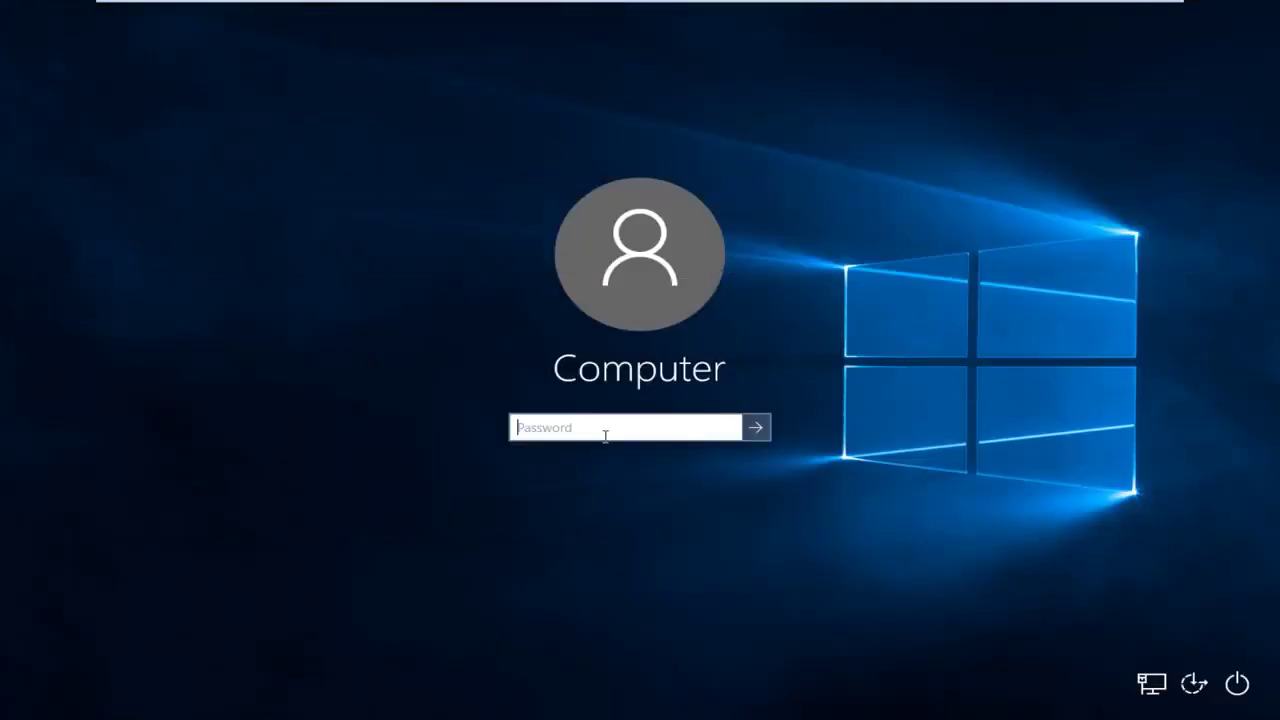
text(123456)
key(Return)
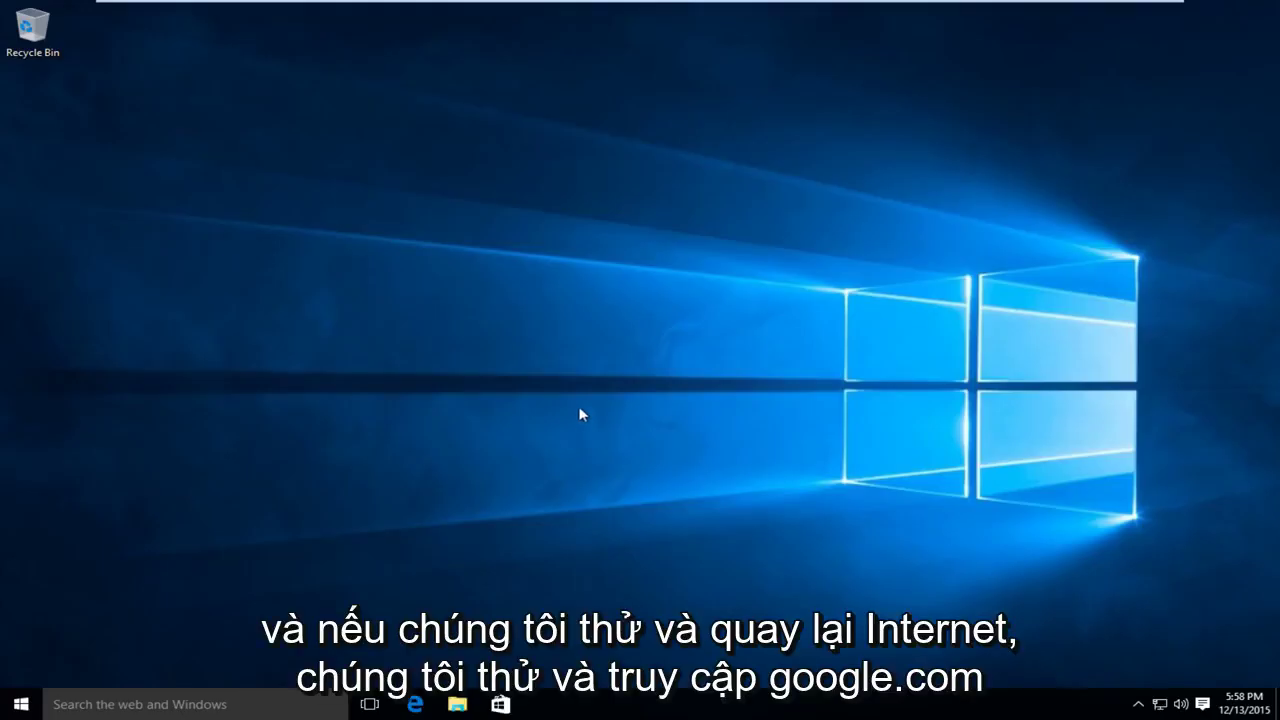
- Open Edge from the taskbar and browse to google.com
click(419, 704)
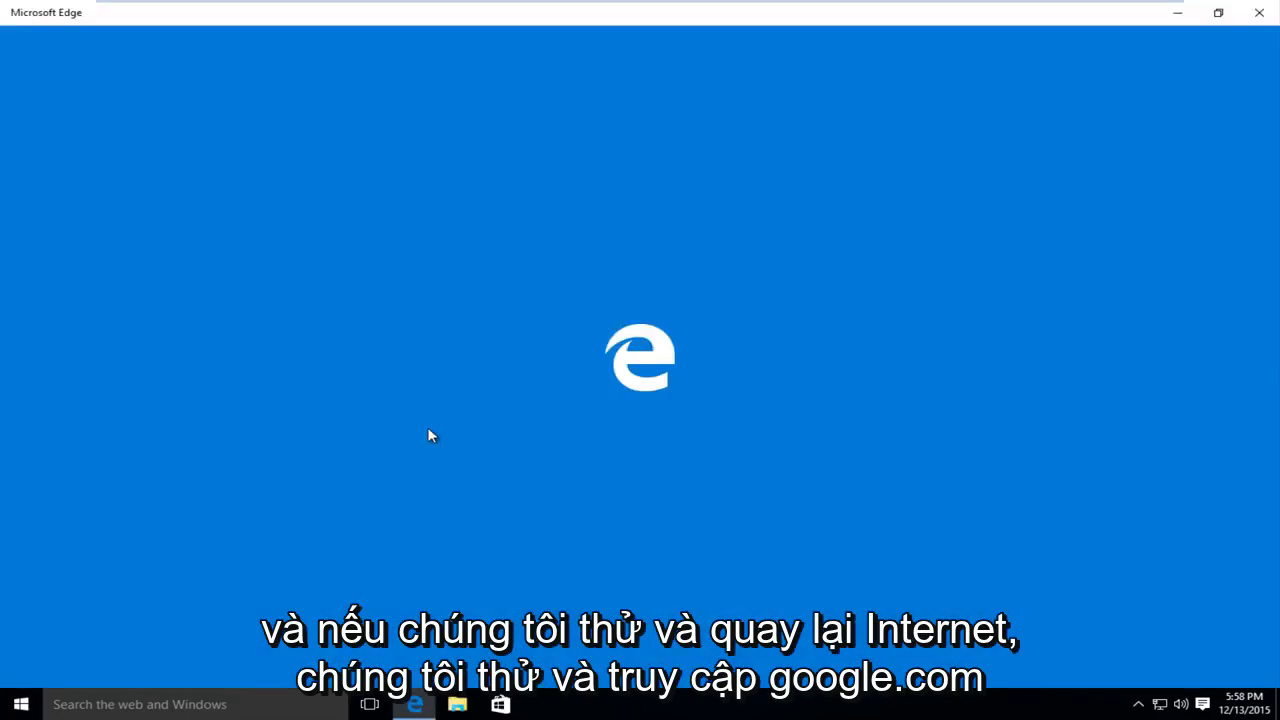
text(goog)
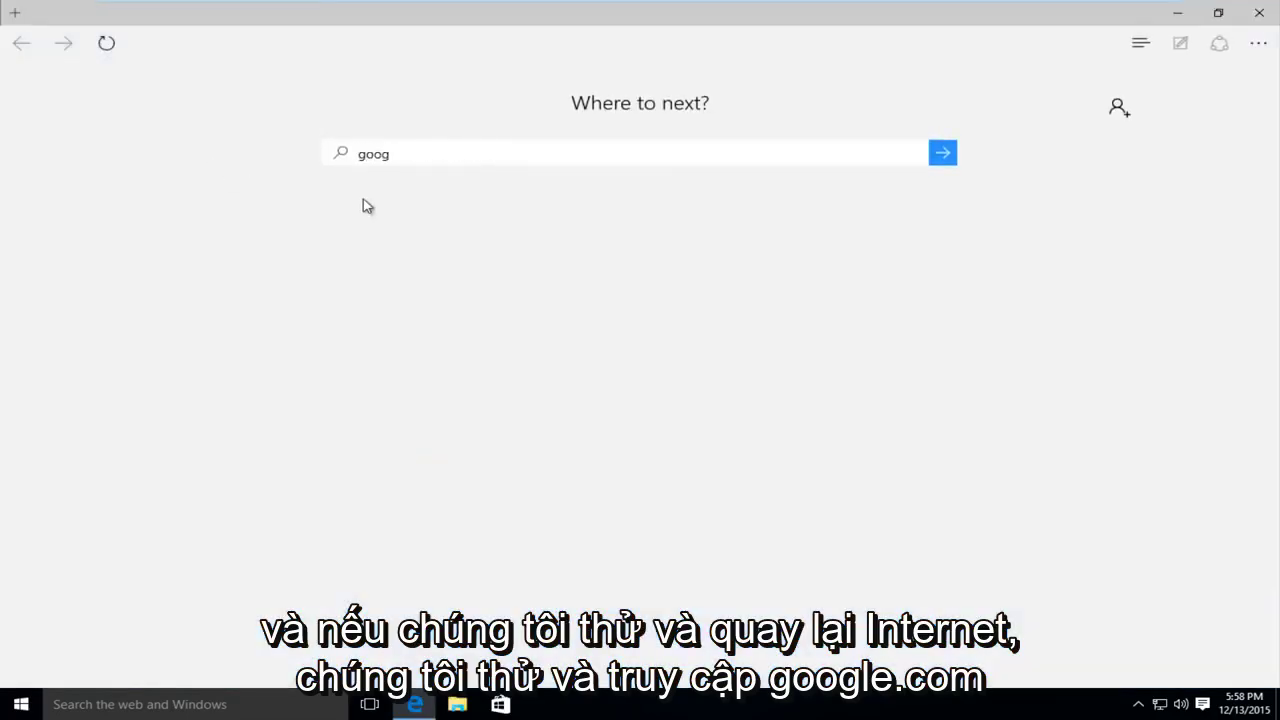
text(le.com)
key(Return)
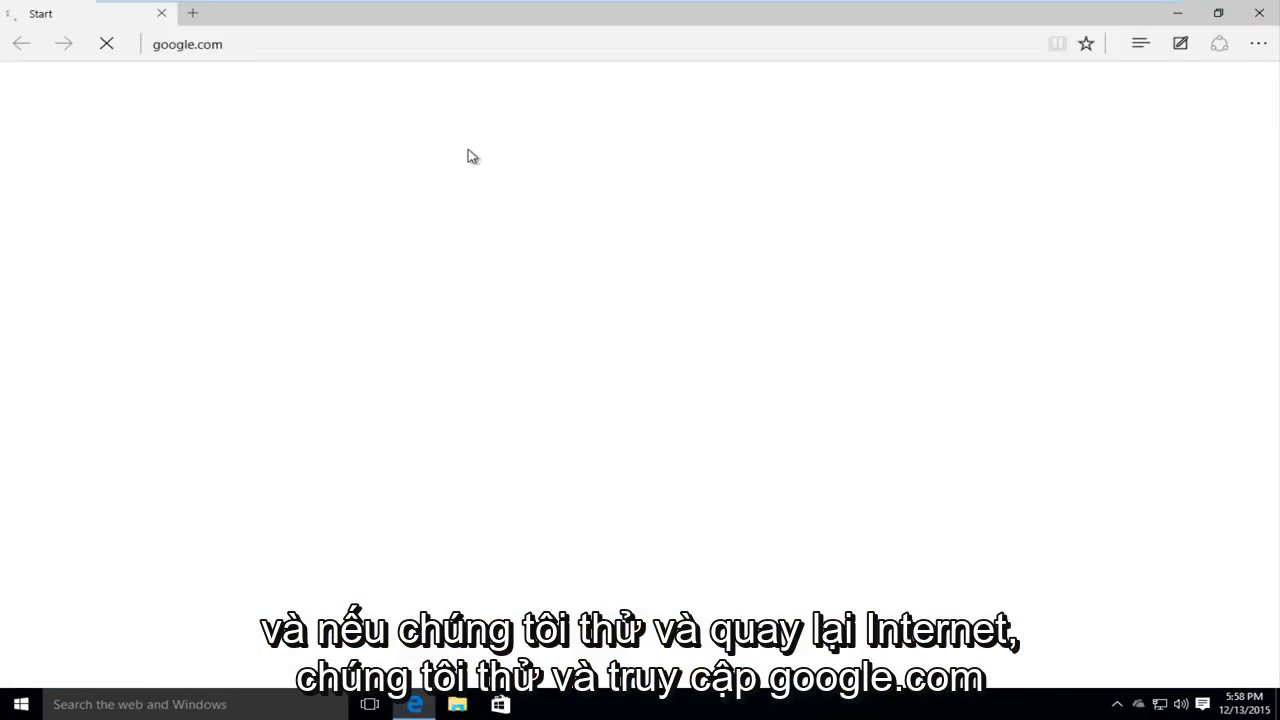